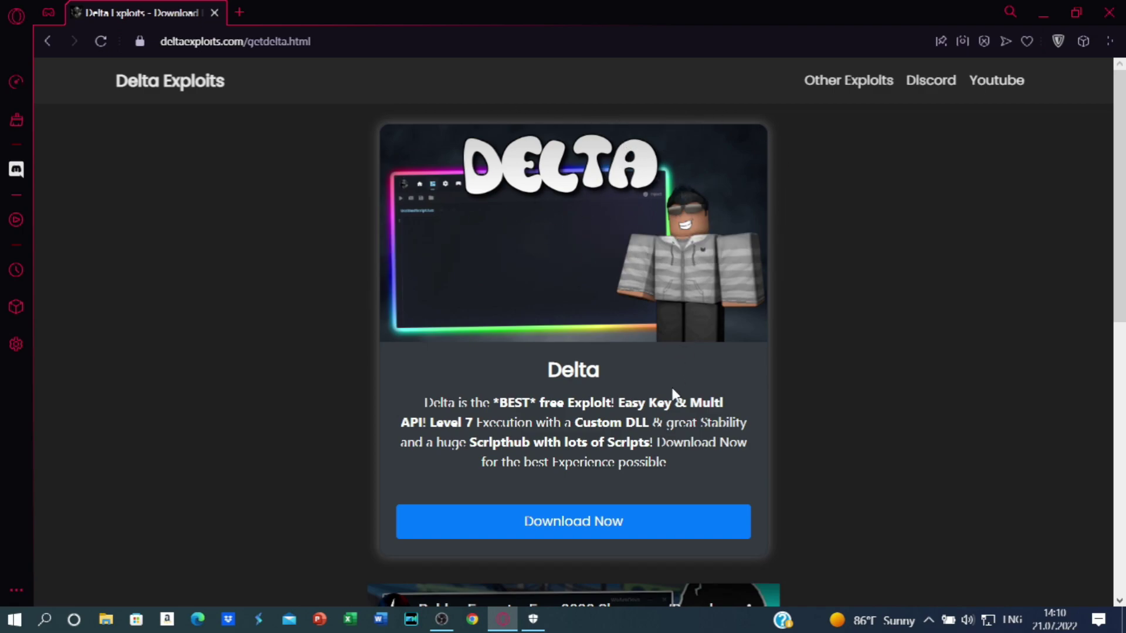
# Step: Bring Windows Security's Virus & threat protection page in front of the Delta download page
pyautogui.click(539, 624)
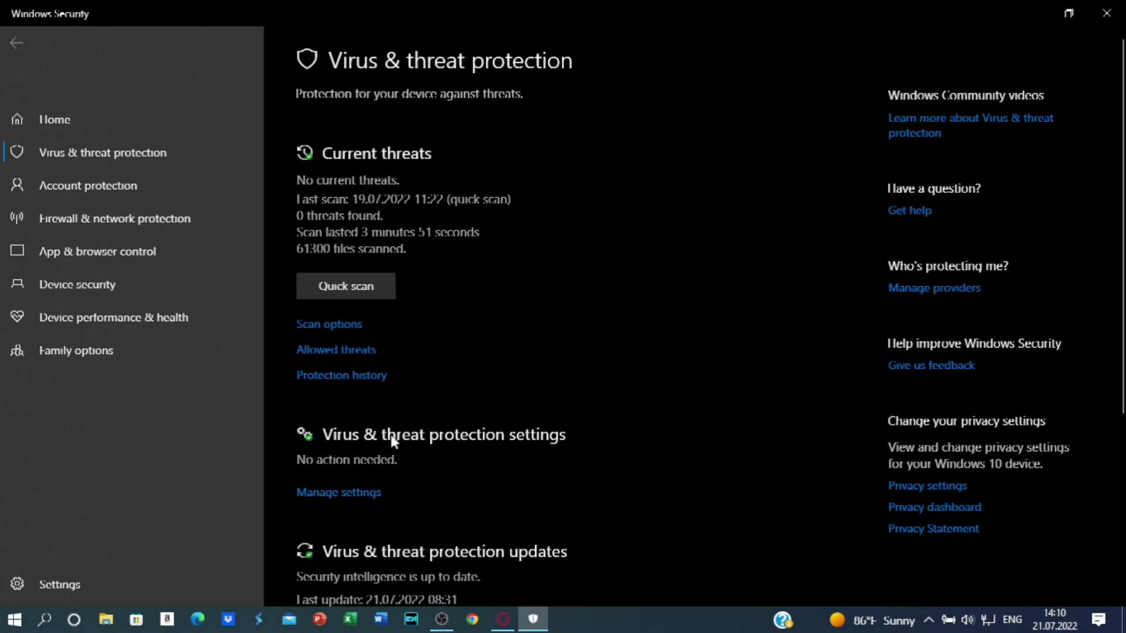
# Step: Review the Virus & threat protection settings, then close Windows Security with Alt+F4
pyautogui.click(352, 495)
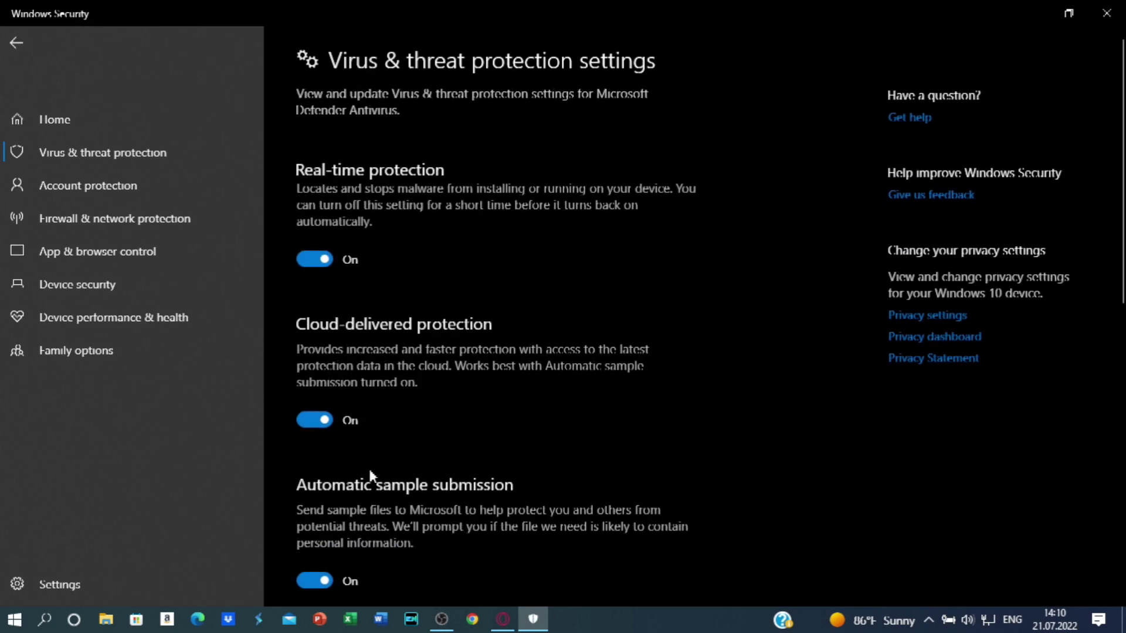
pyautogui.hotkey('alt', 'F4')
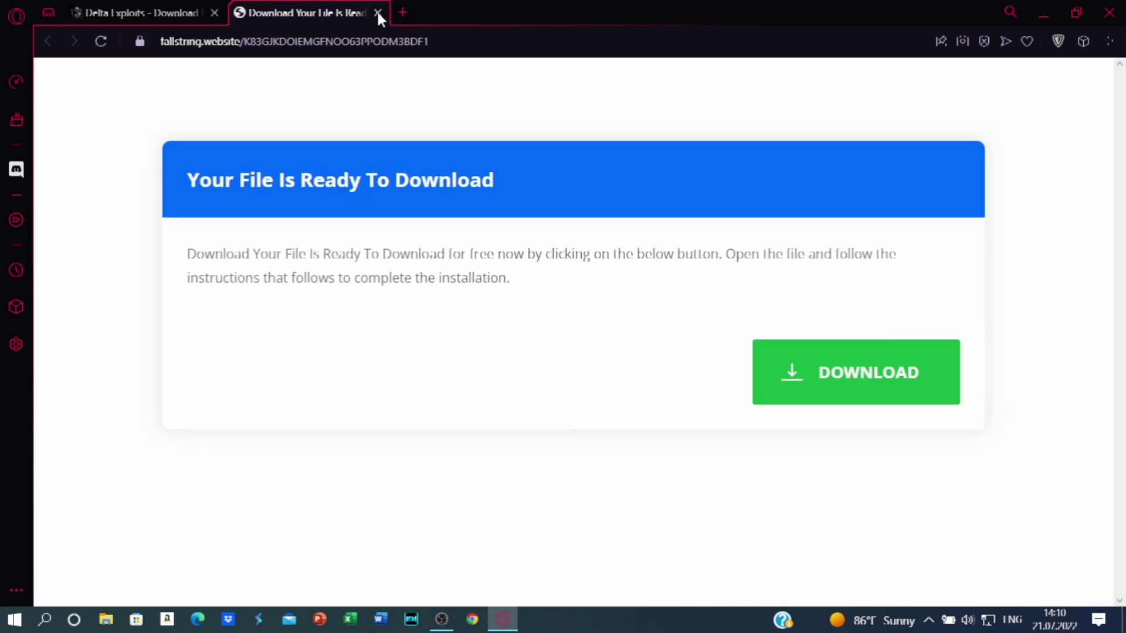
# Step: Close the 'File Is Ready To Download' tab and start the Delta download with Download Now
pyautogui.click(377, 12)
pyautogui.click(657, 514)
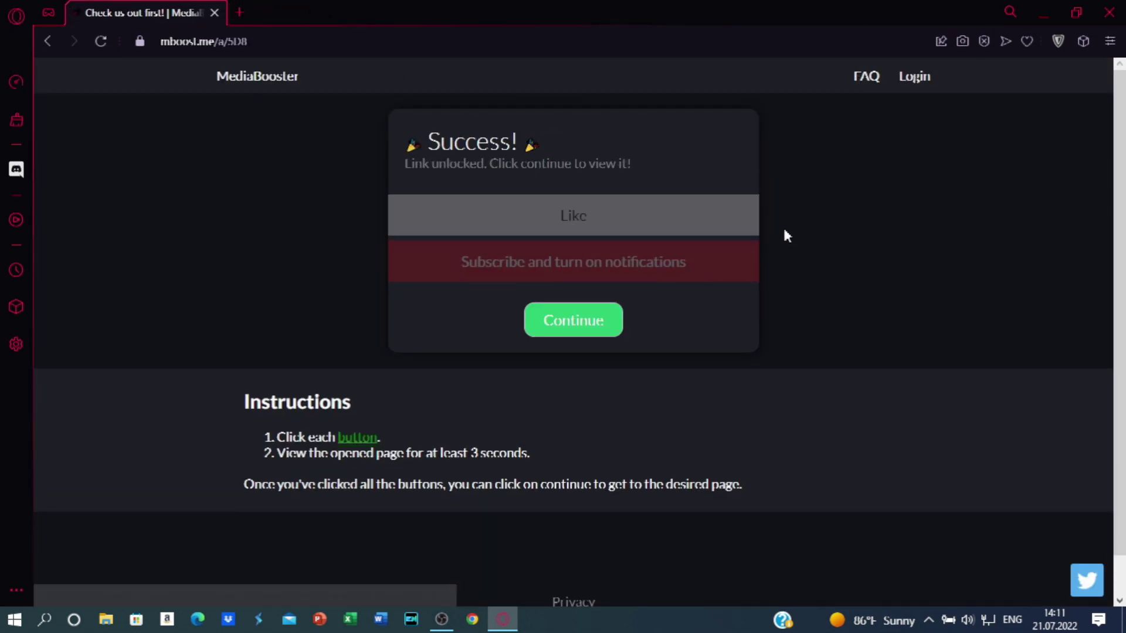
# Step: Complete MediaBooster's Like and Subscribe steps, close both YouTube tabs, and continue to the link
pyautogui.click(630, 223)
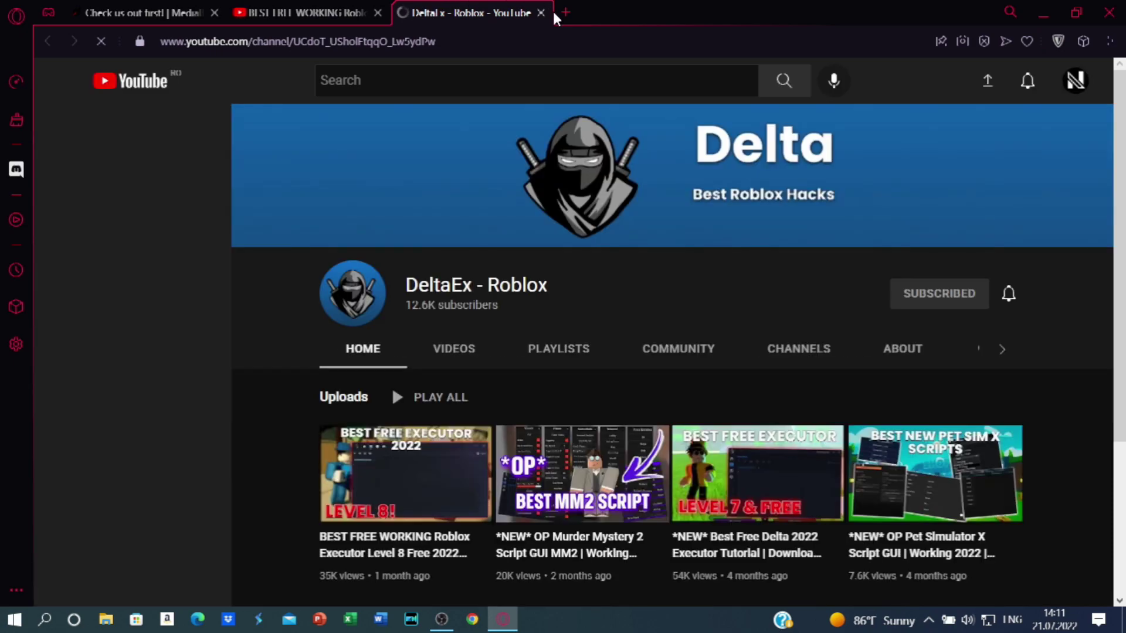
pyautogui.click(540, 13)
pyautogui.click(377, 12)
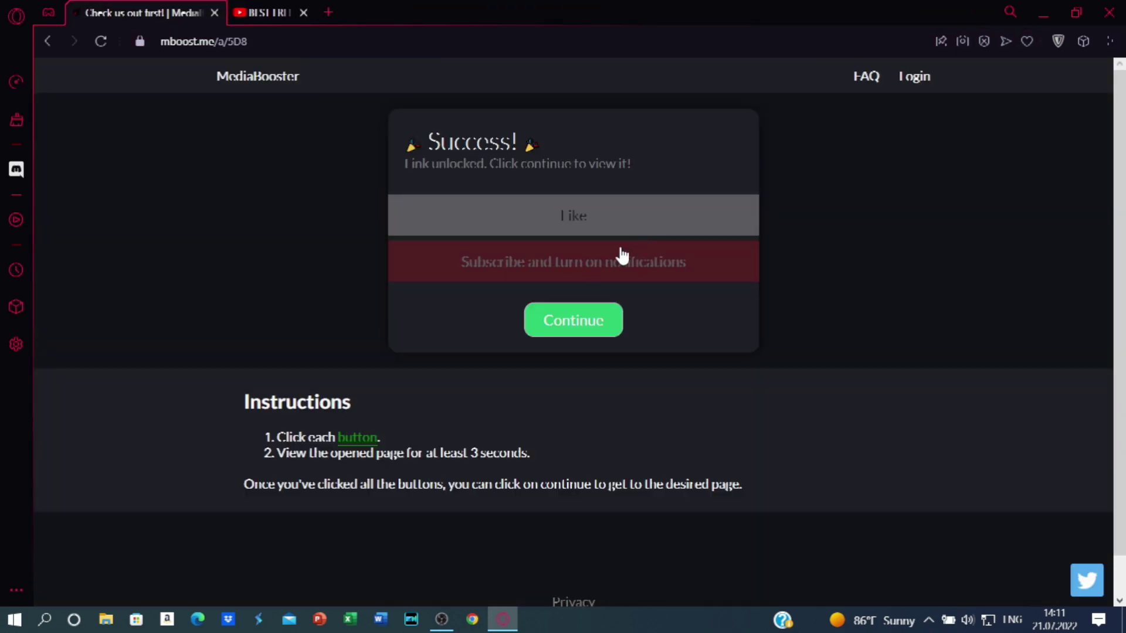
pyautogui.click(552, 329)
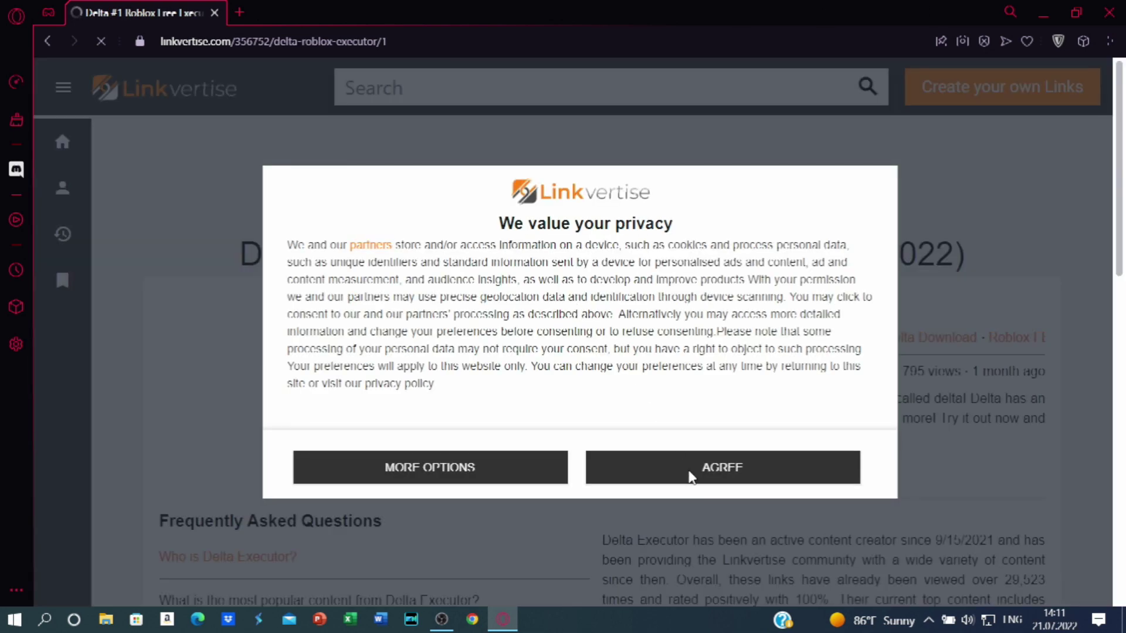
# Step: Accept consent, choose Free Access with Ads, finish Discover articles, and continue to Delta Roblox Executor
pyautogui.click(690, 477)
pyautogui.scroll(-5, 833, 305)
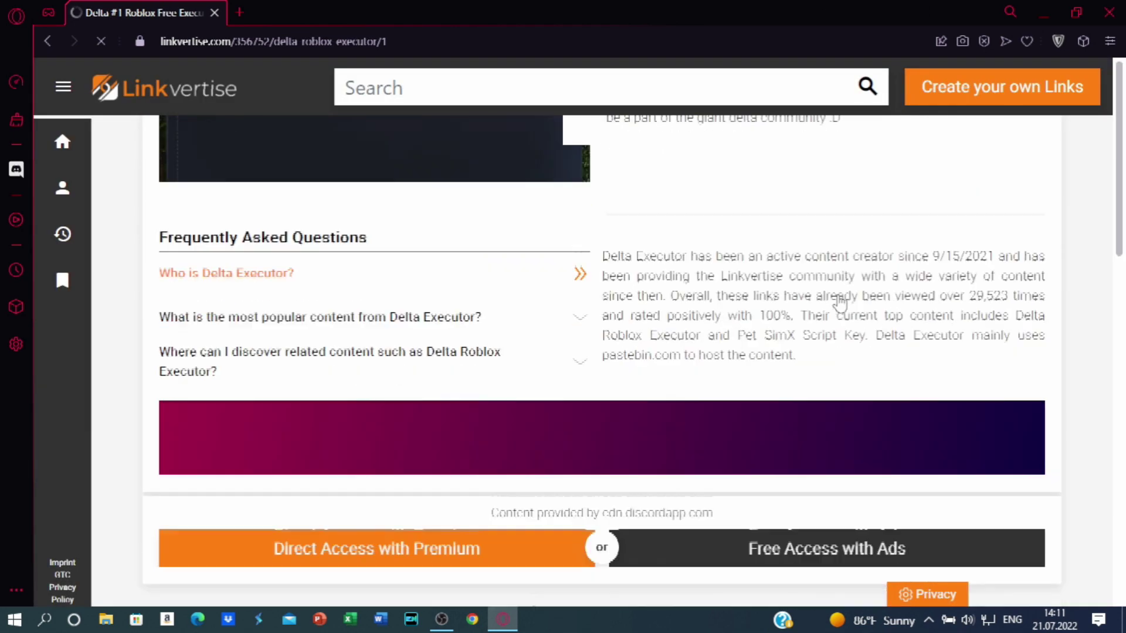
pyautogui.click(827, 529)
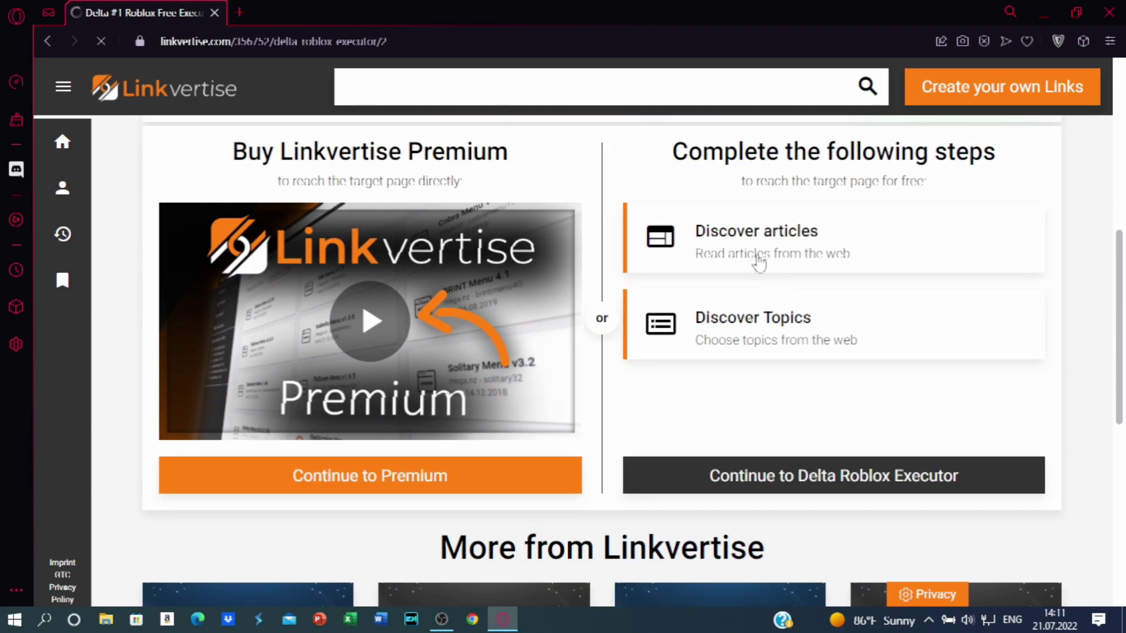
pyautogui.click(759, 258)
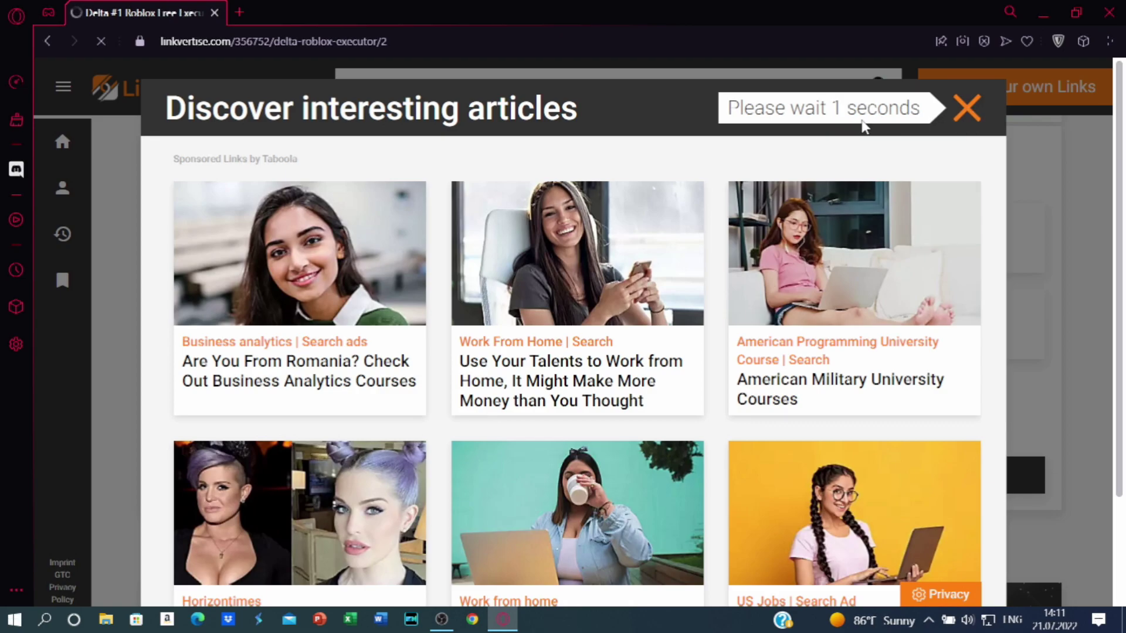
pyautogui.click(966, 108)
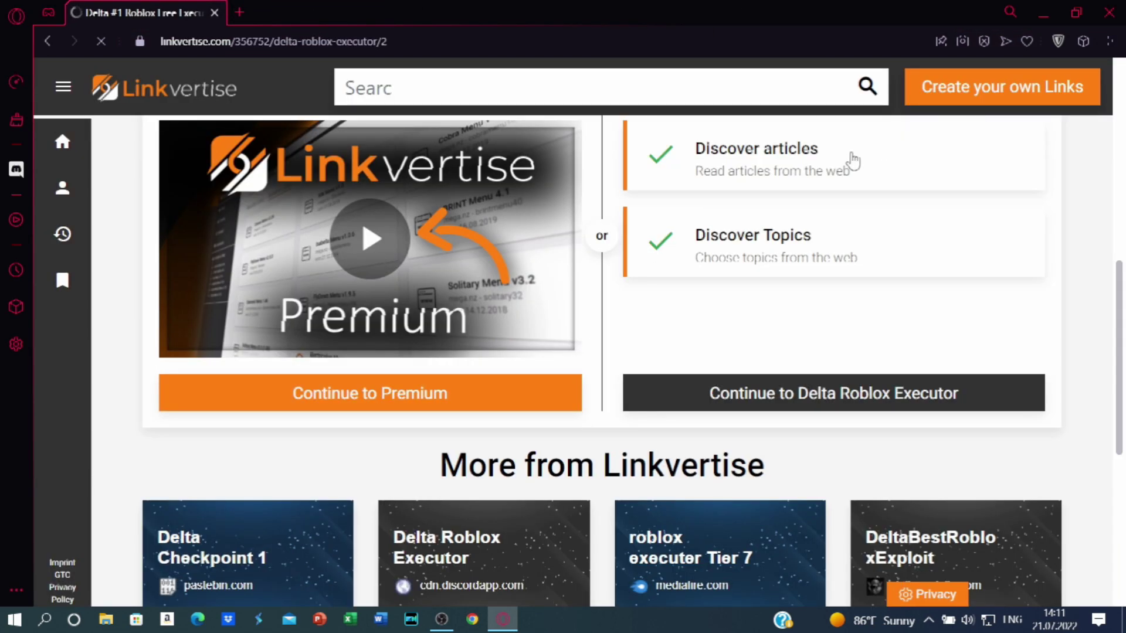
pyautogui.click(847, 398)
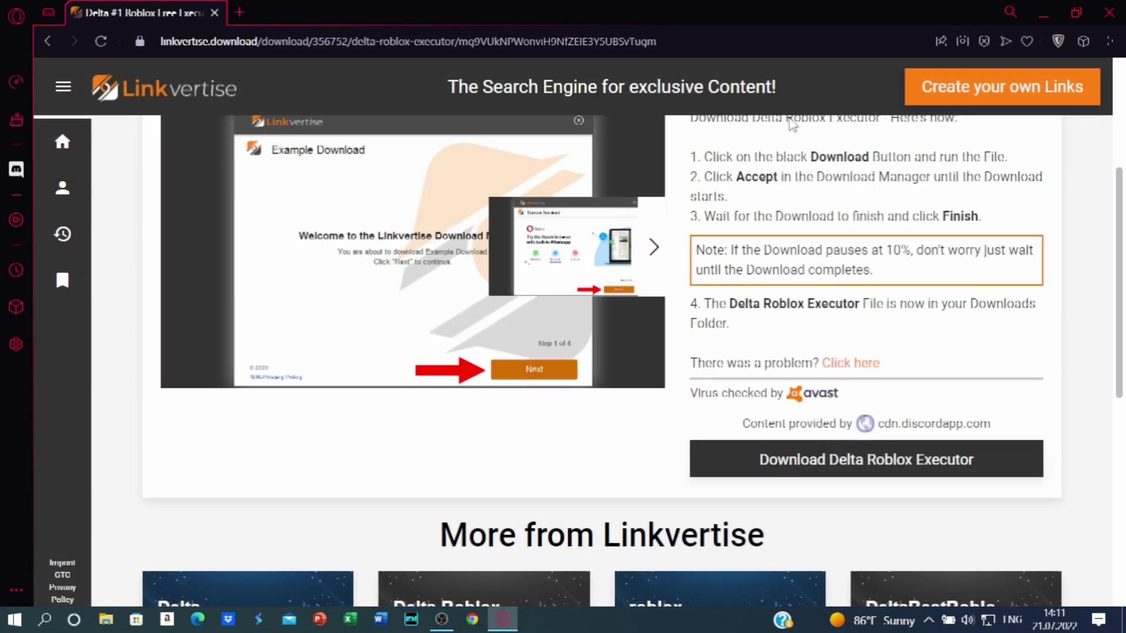
# Step: Download and save DeltaInstaller.exe, then show it in the Downloads folder
pyautogui.scroll(-1, 944, 252)
pyautogui.click(862, 387)
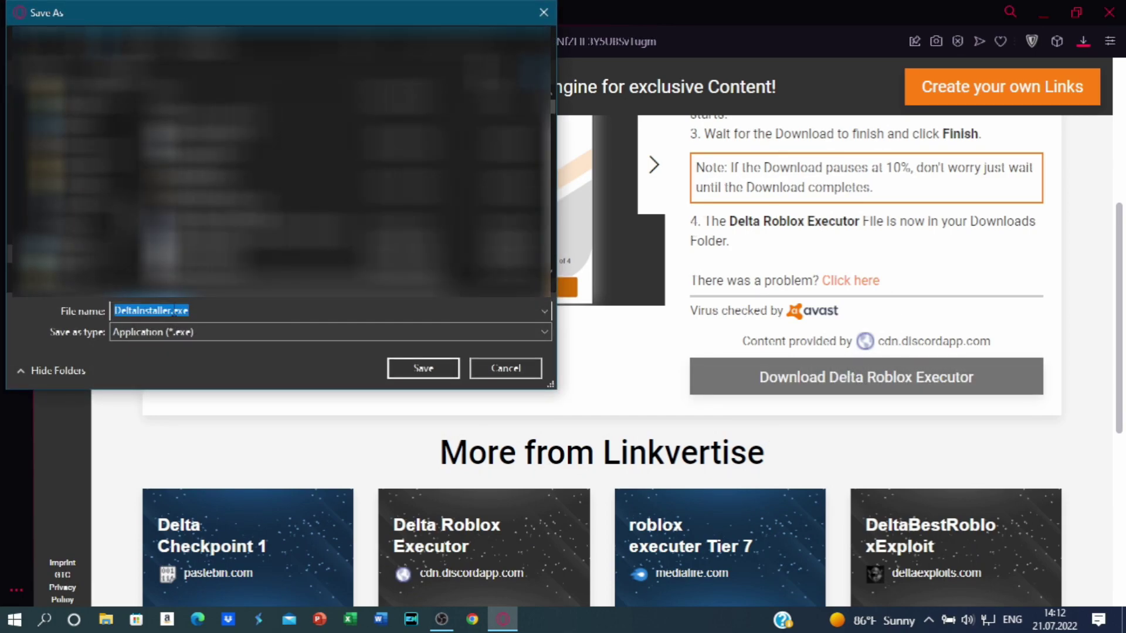
pyautogui.click(440, 366)
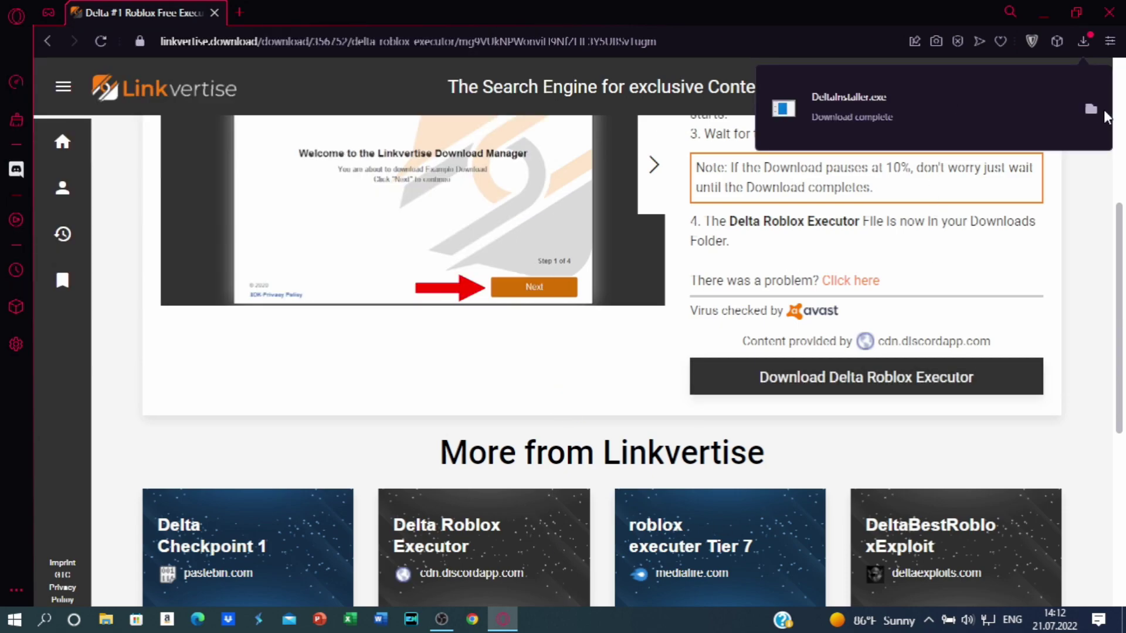
pyautogui.click(1090, 109)
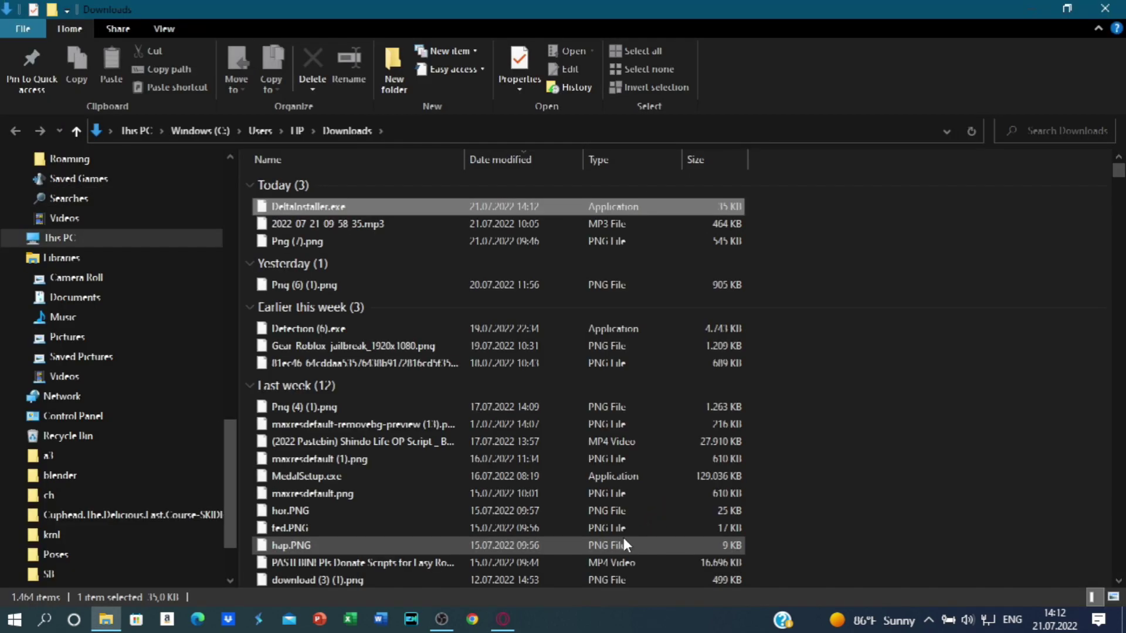
# Step: Run DeltaInstaller.exe to install Delta, then close the Discord invite window it opened
pyautogui.doubleClick(469, 212)
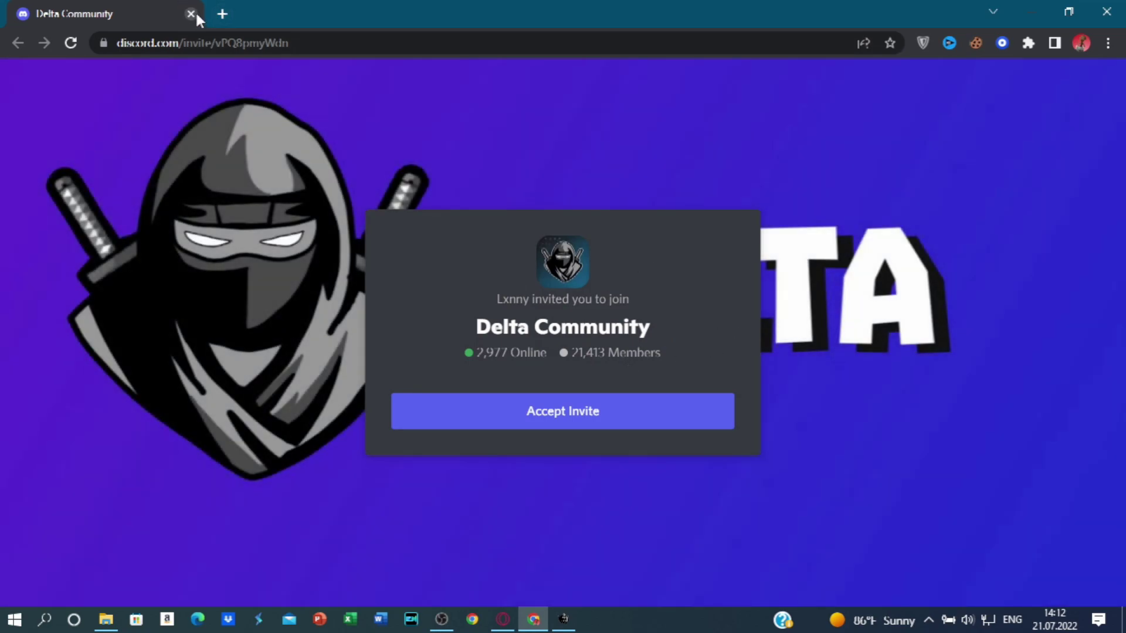
pyautogui.click(192, 14)
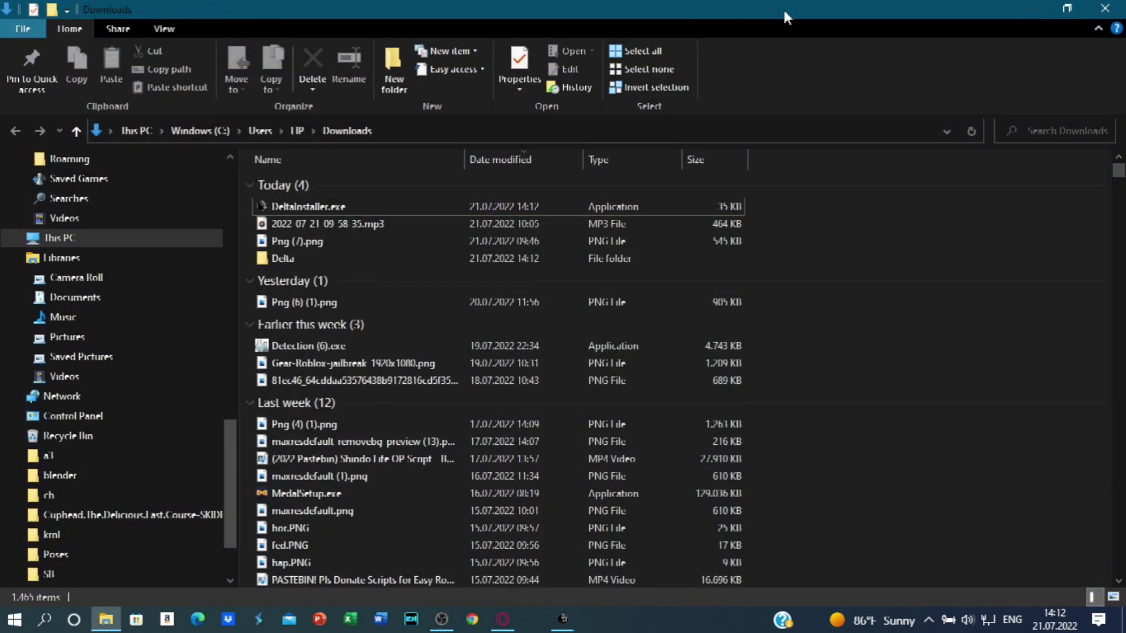
# Step: Bring the Delta executor to the front and minimize every other window behind it
pyautogui.click(502, 620)
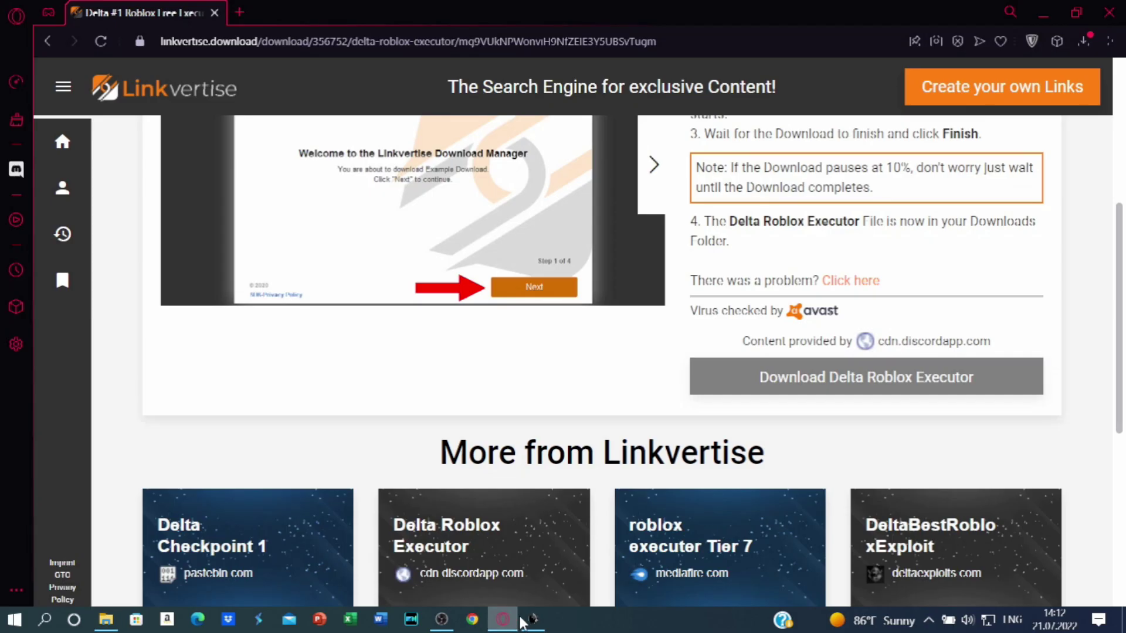
pyautogui.click(533, 619)
pyautogui.moveTo(563, 126)
pyautogui.mouseDown()
pyautogui.moveTo(772, 104)
pyautogui.moveTo(712, 113)
pyautogui.moveTo(663, 97)
pyautogui.moveTo(616, 141)
pyautogui.moveTo(645, 139)
pyautogui.mouseUp()
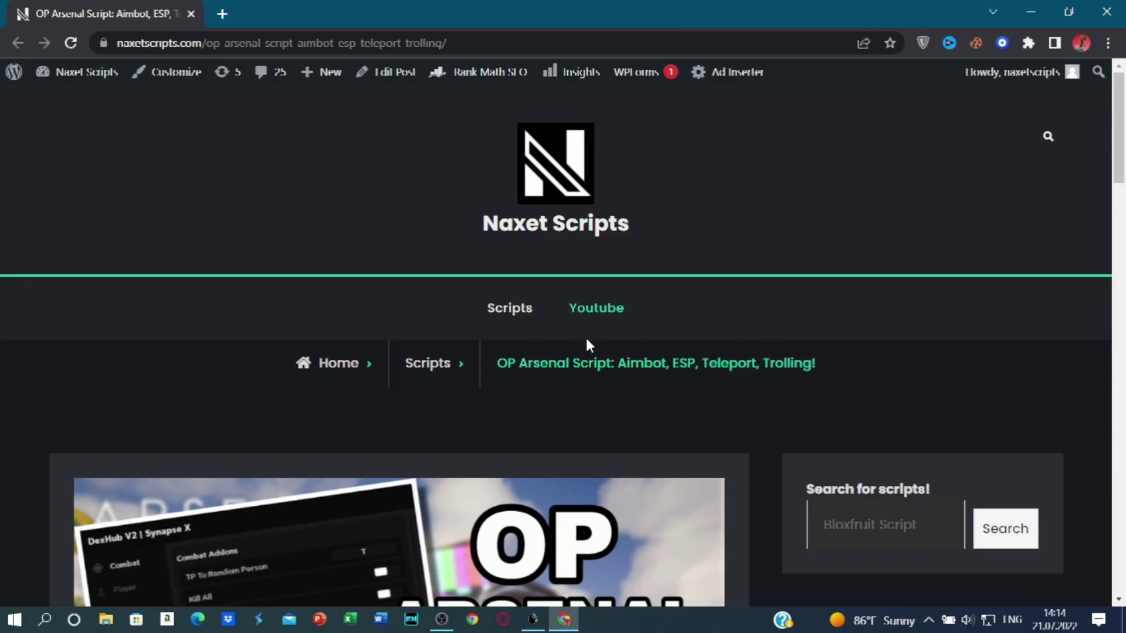
# Step: Scroll the Arsenal ControlC paste page and select the DexHub loadstring line
pyautogui.scroll(-15, 585, 335)
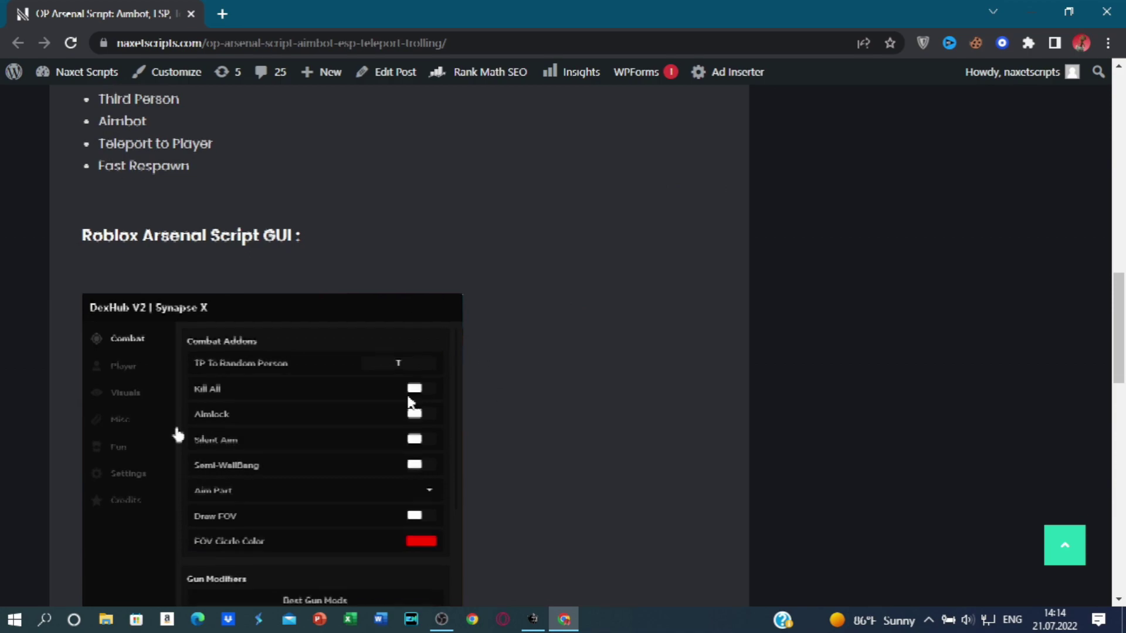
pyautogui.scroll(-5, 513, 385)
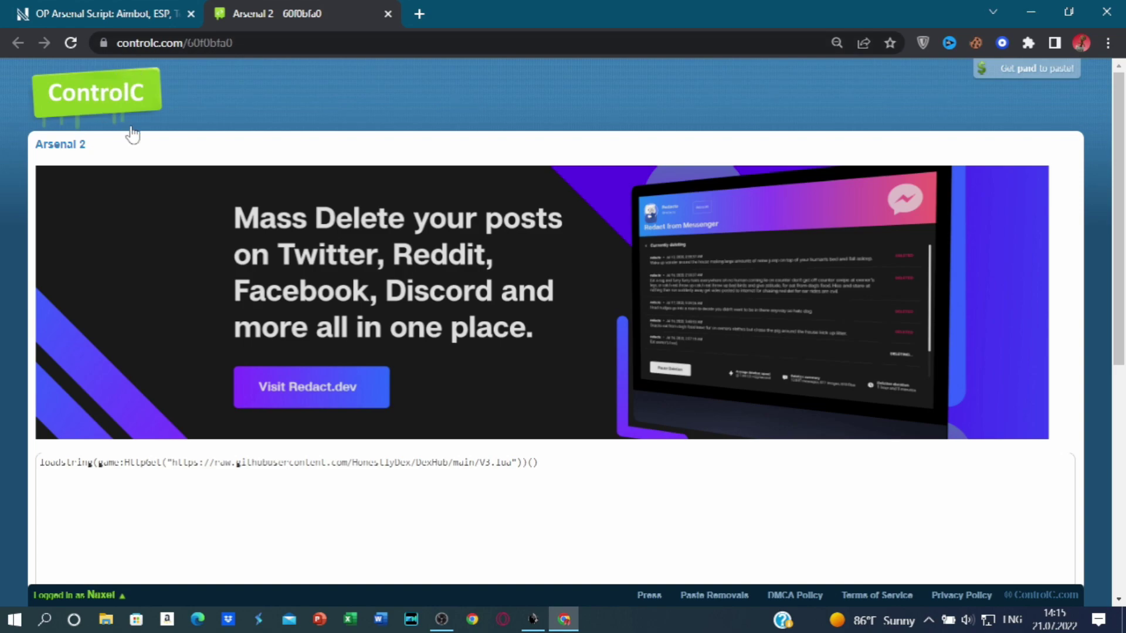
pyautogui.scroll(-3, 132, 135)
pyautogui.moveTo(537, 302); pyautogui.dragTo(3, 328)
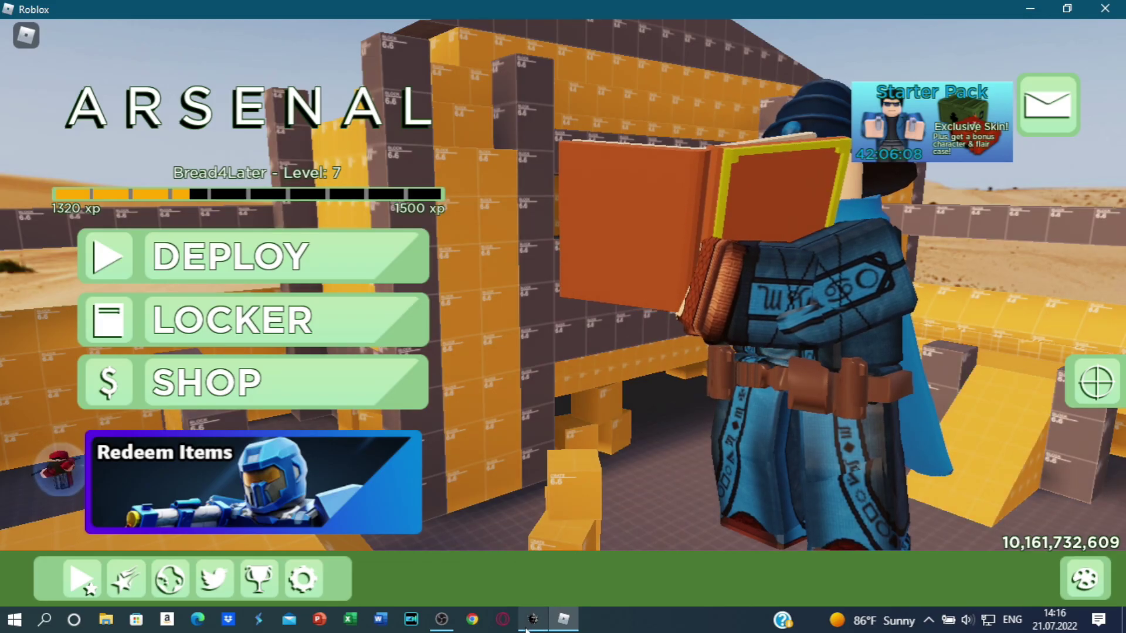
# Step: Inject Delta into the running Roblox Arsenal game and nudge the executor window up-left
pyautogui.click(533, 619)
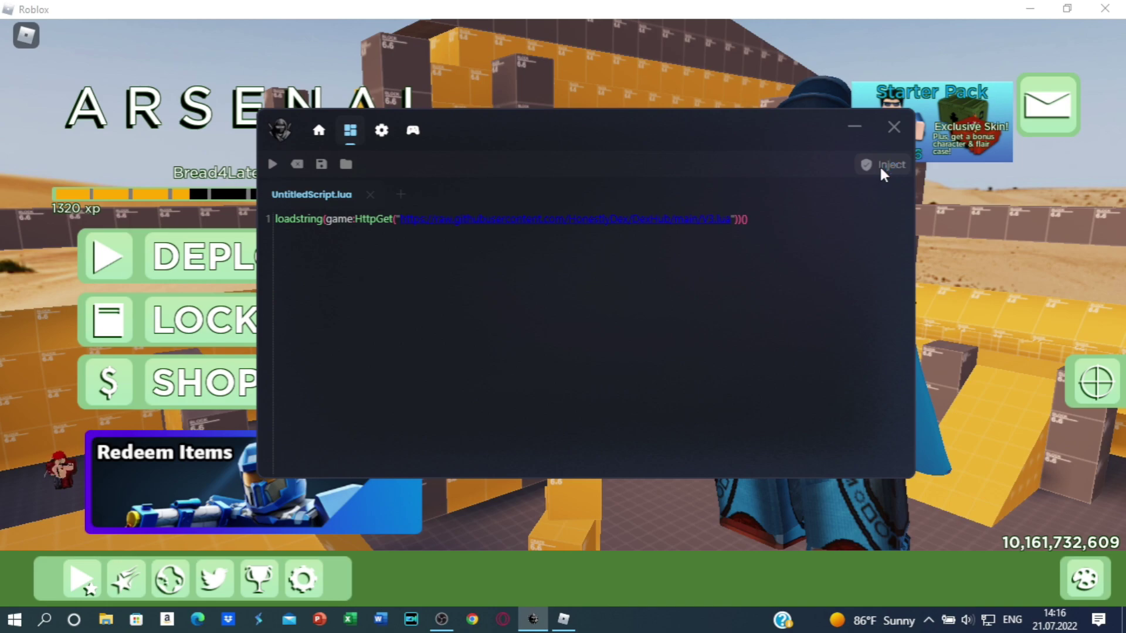
pyautogui.click(879, 164)
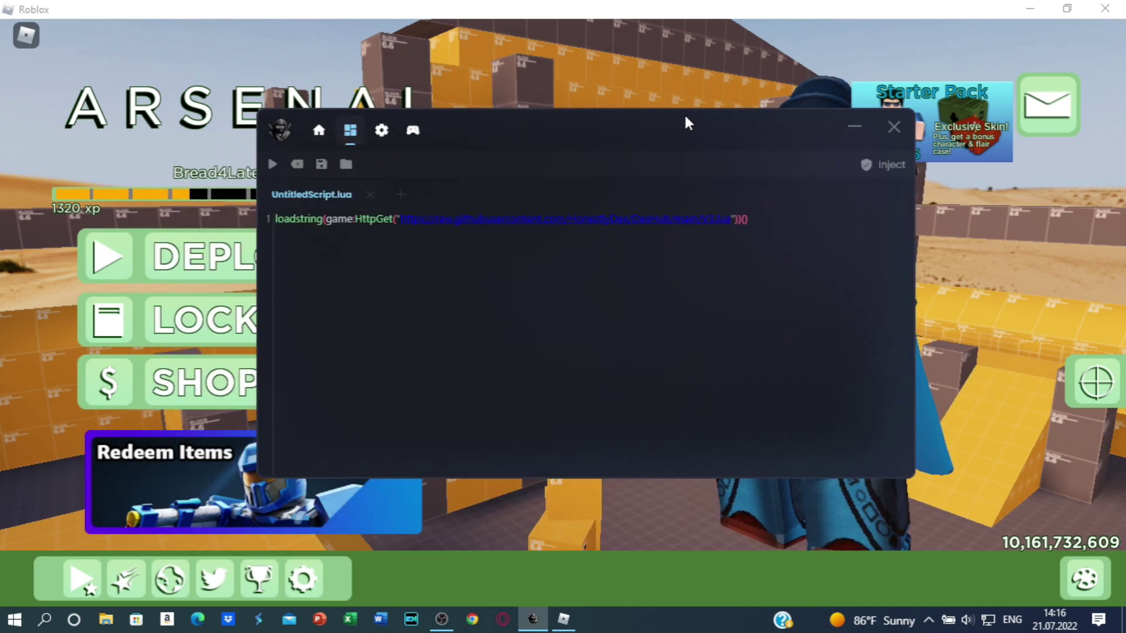
pyautogui.moveTo(684, 112)
pyautogui.mouseDown()
pyautogui.moveTo(663, 96)
pyautogui.moveTo(670, 104)
pyautogui.mouseUp()
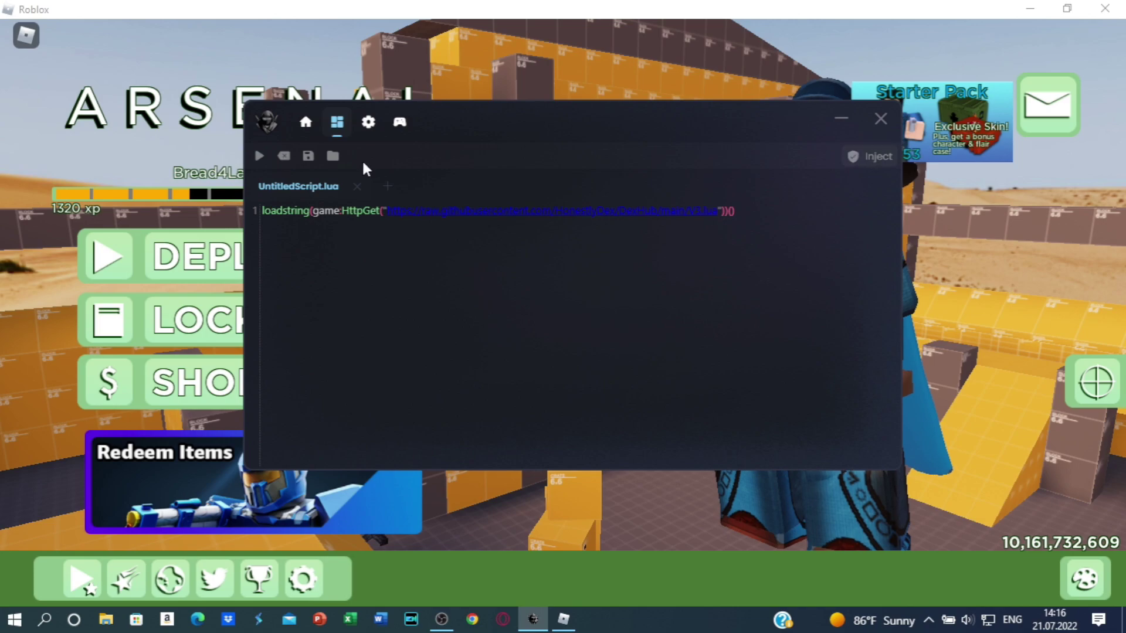
# Step: Hide the executor and reposition the DexHub V2 window on the right side of the game
pyautogui.click(847, 112)
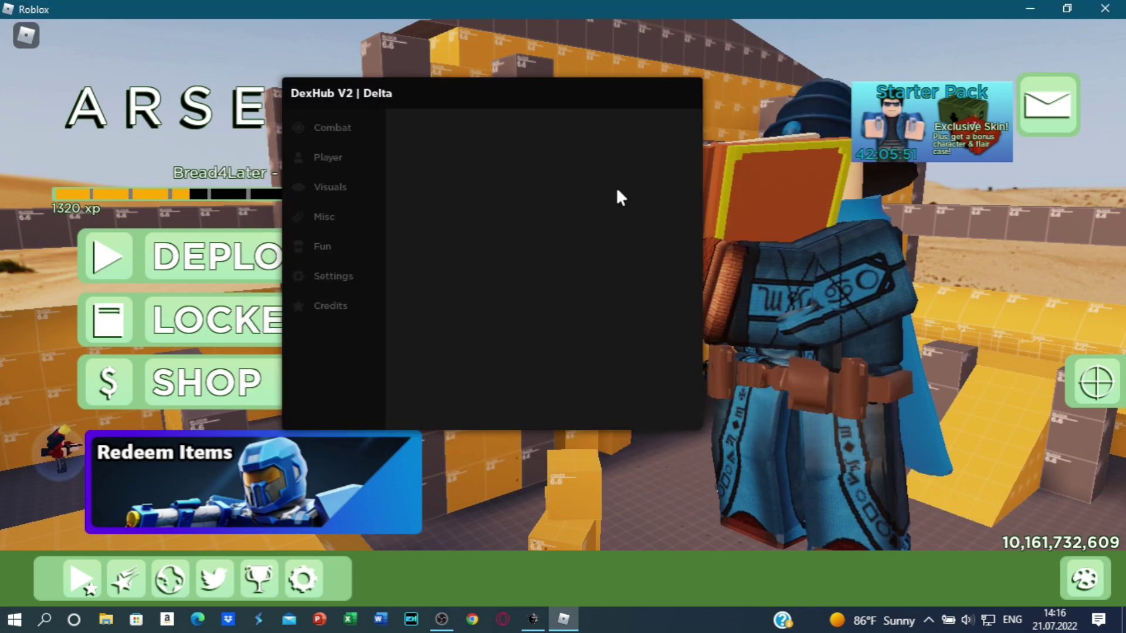
pyautogui.moveTo(493, 89); pyautogui.dragTo(714, 170)
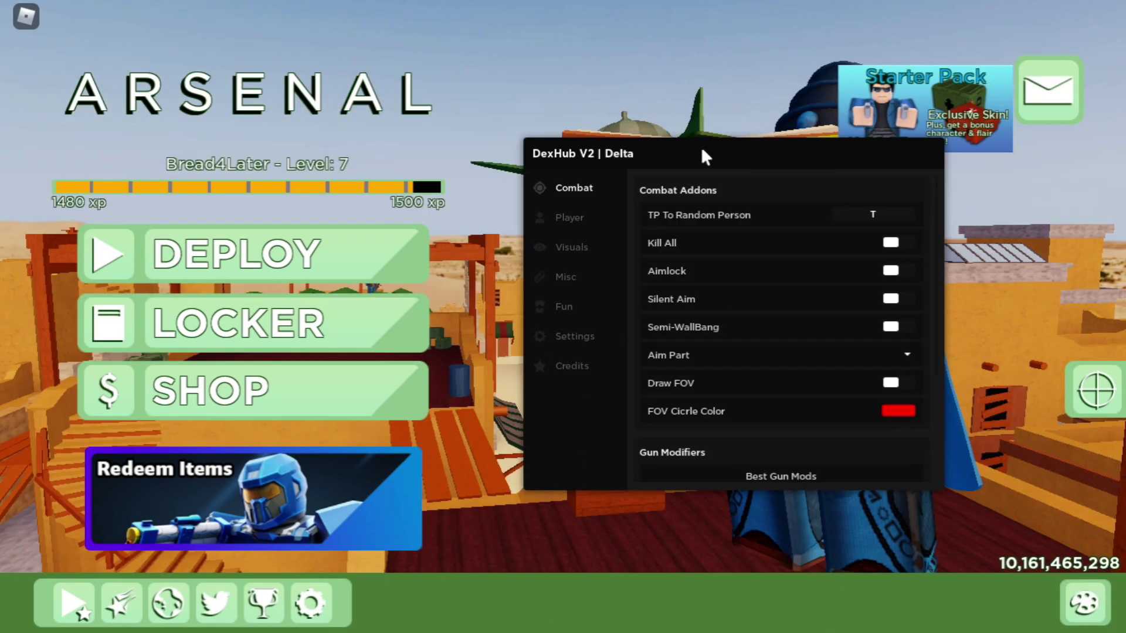
pyautogui.moveTo(692, 160)
pyautogui.mouseDown()
pyautogui.moveTo(658, 195)
pyautogui.moveTo(680, 155)
pyautogui.mouseUp()
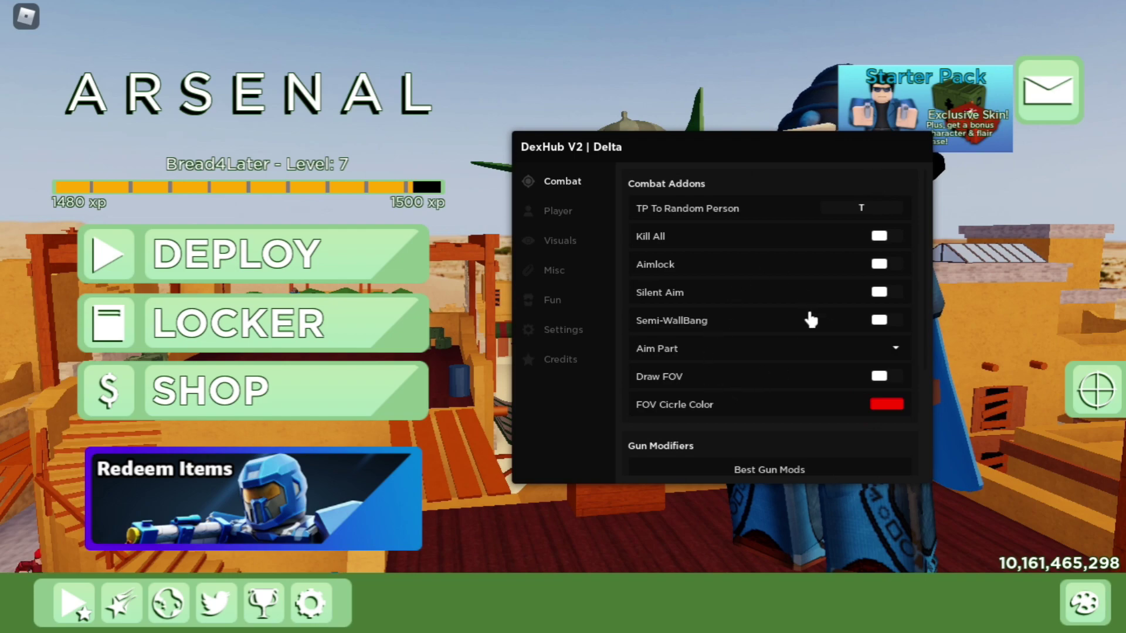
# Step: Enable Infinite Ammo and Fast Firerate under Gun Modifiers, then deploy into the Arsenal match
pyautogui.scroll(-3, 711, 297)
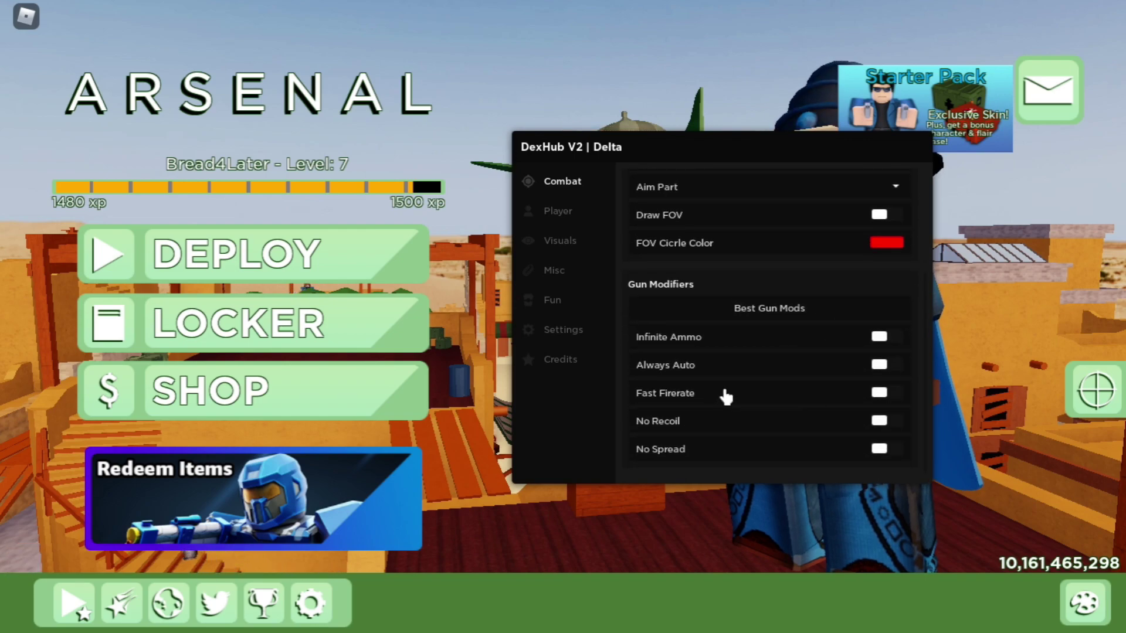
pyautogui.click(762, 336)
pyautogui.click(744, 390)
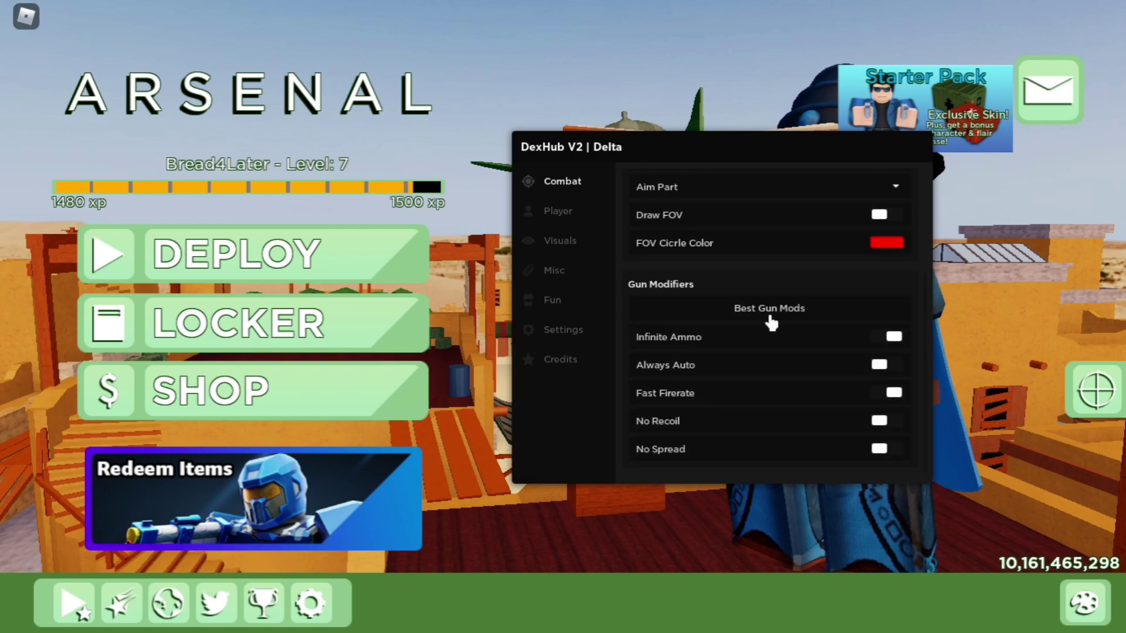
pyautogui.click(296, 258)
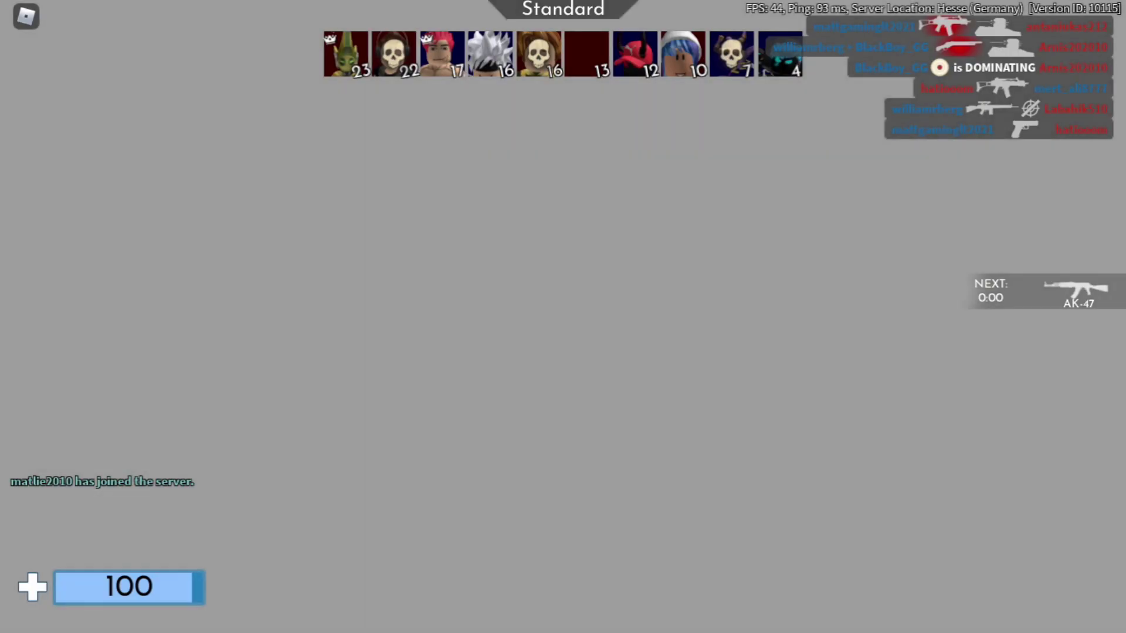
# Step: Shoot five enemies in a row for headshot and critical-hit kills
pyautogui.click(563, 317)
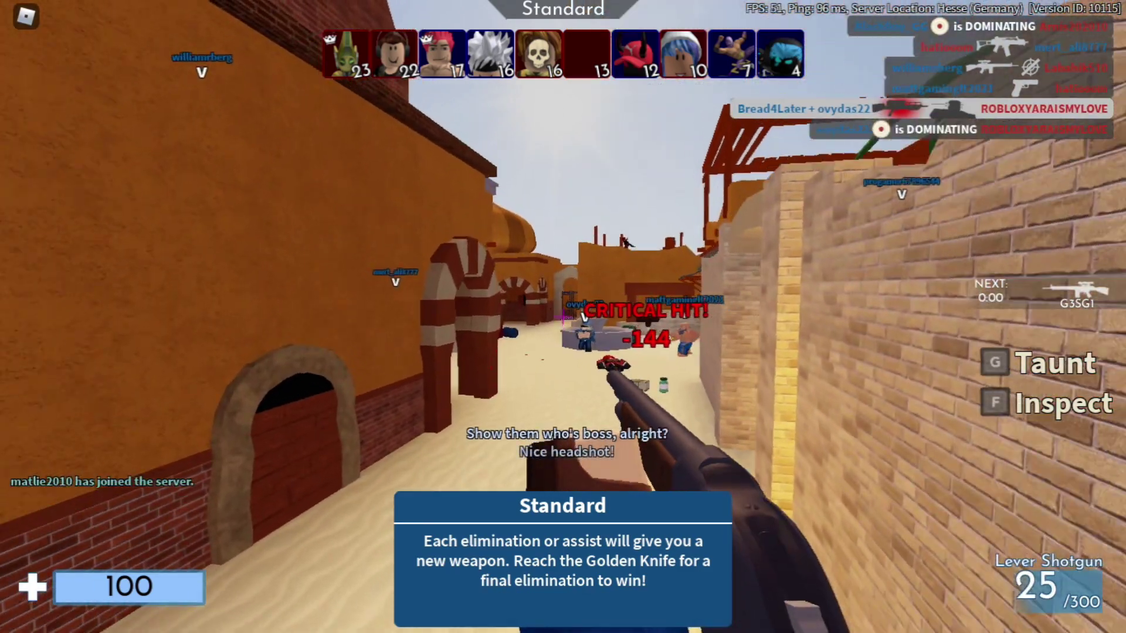
pyautogui.click(563, 316)
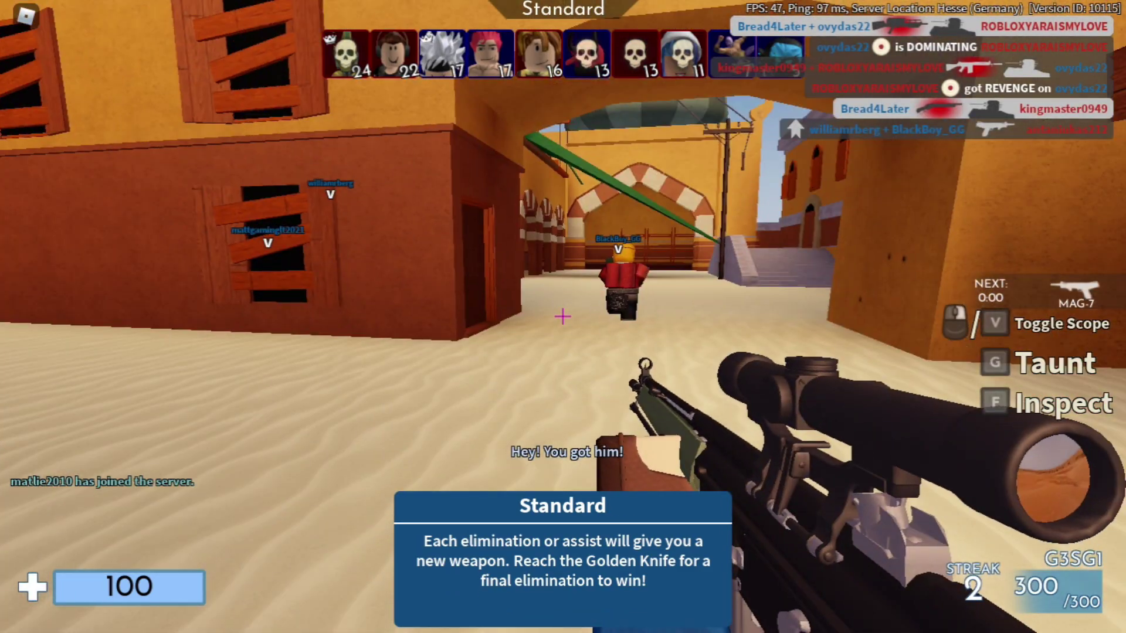
pyautogui.click(562, 316)
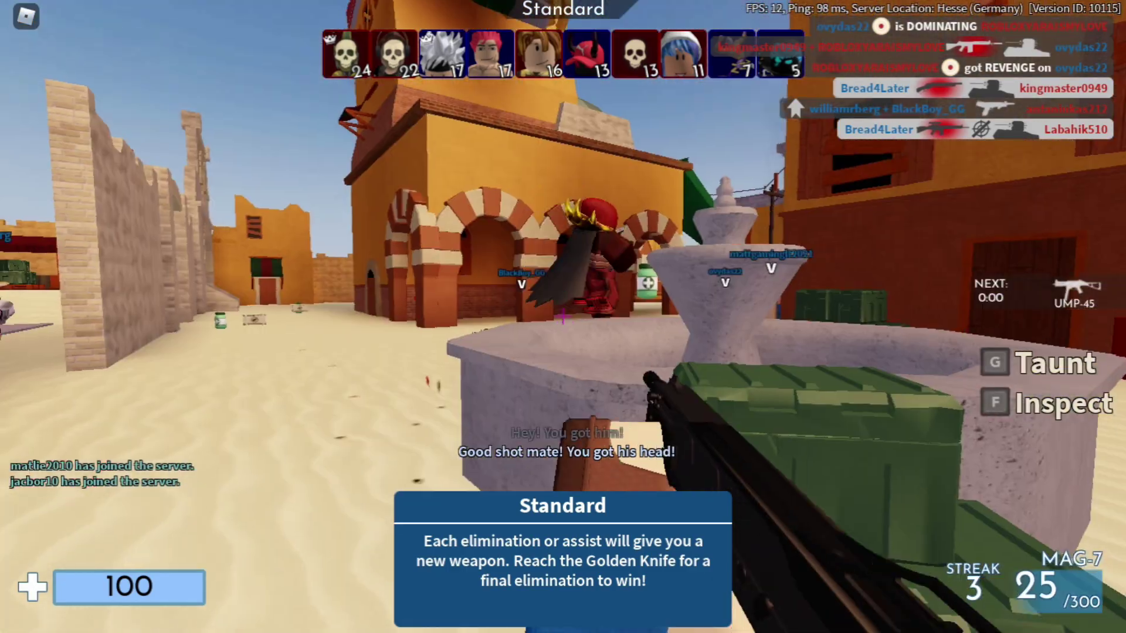
pyautogui.click(563, 316)
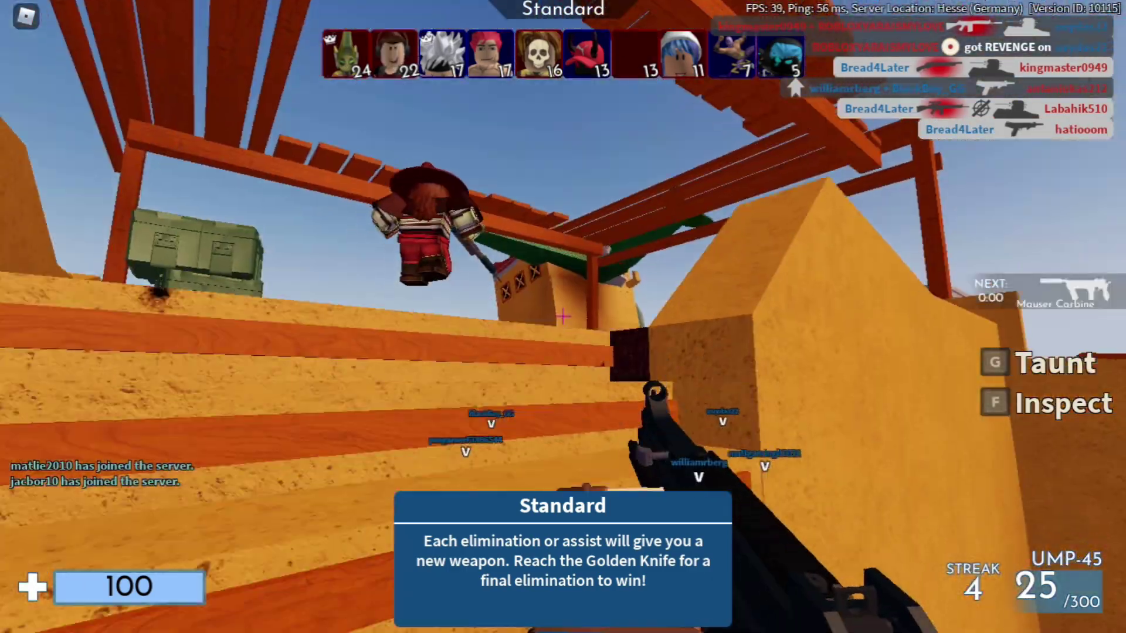
pyautogui.click(562, 317)
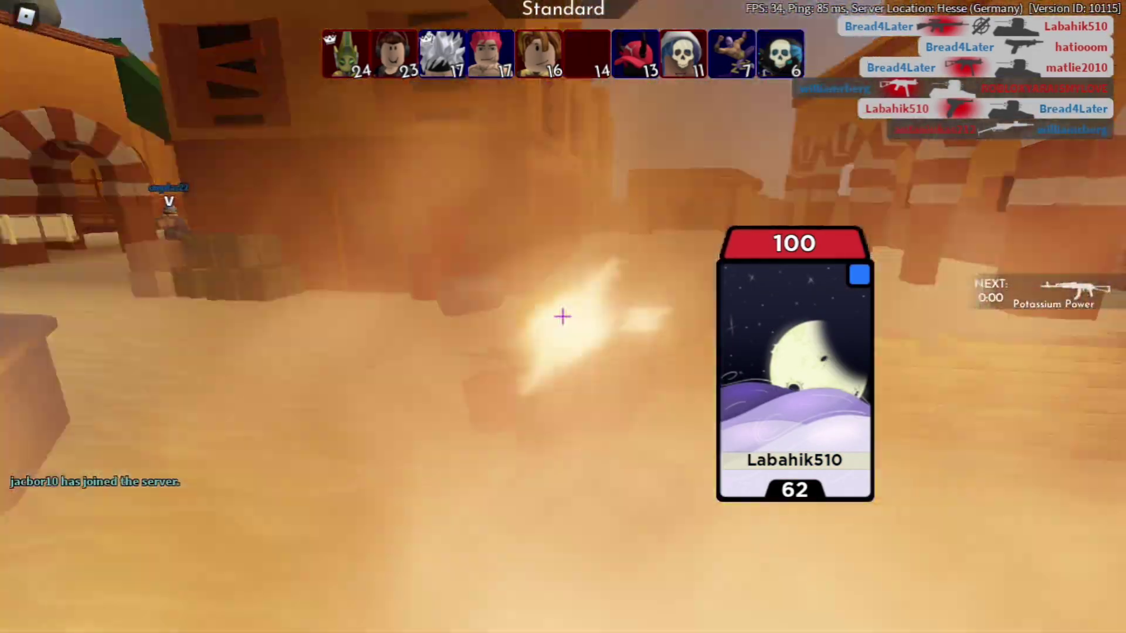
# Step: Advance through the plaza and wooden building into the arch plaza, shooting enemies along the way
pyautogui.press('w')
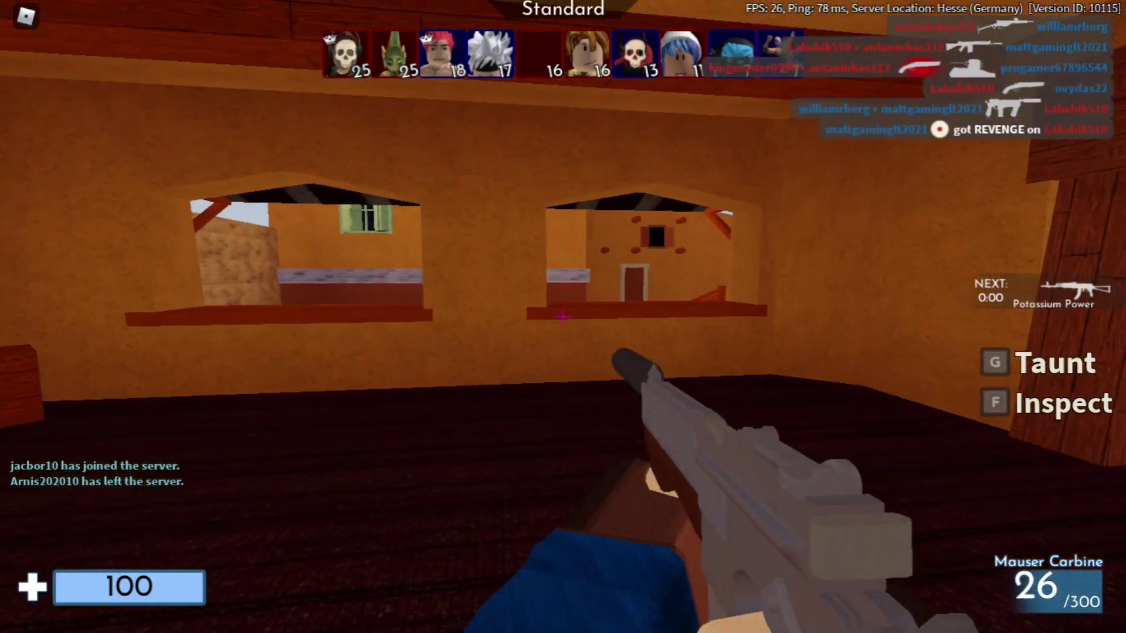
pyautogui.click(563, 316)
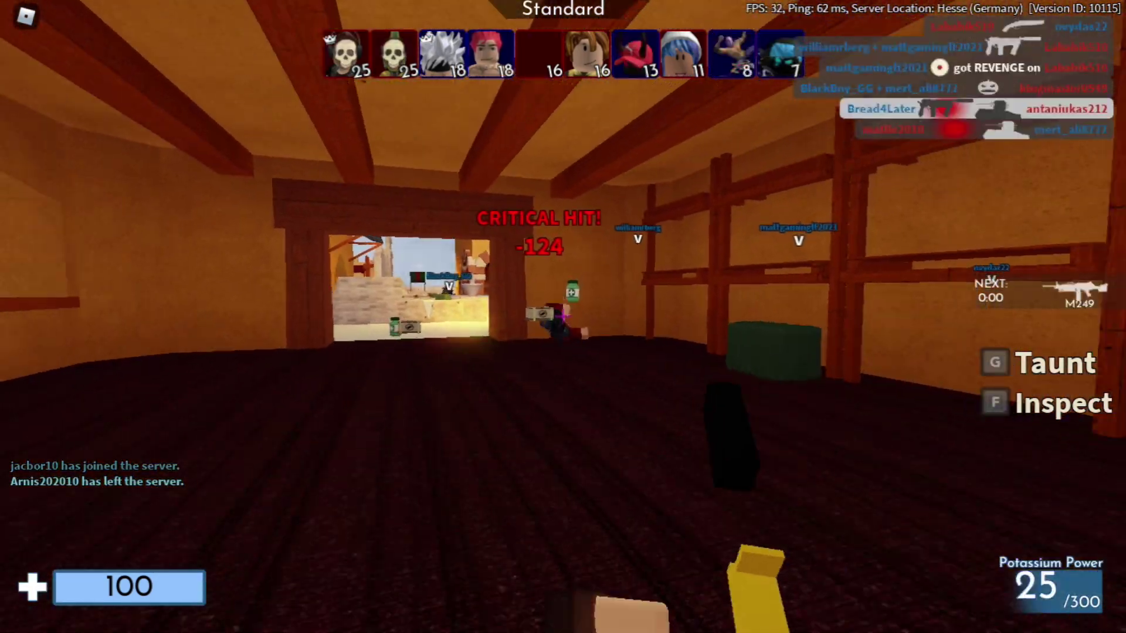
pyautogui.press('w')
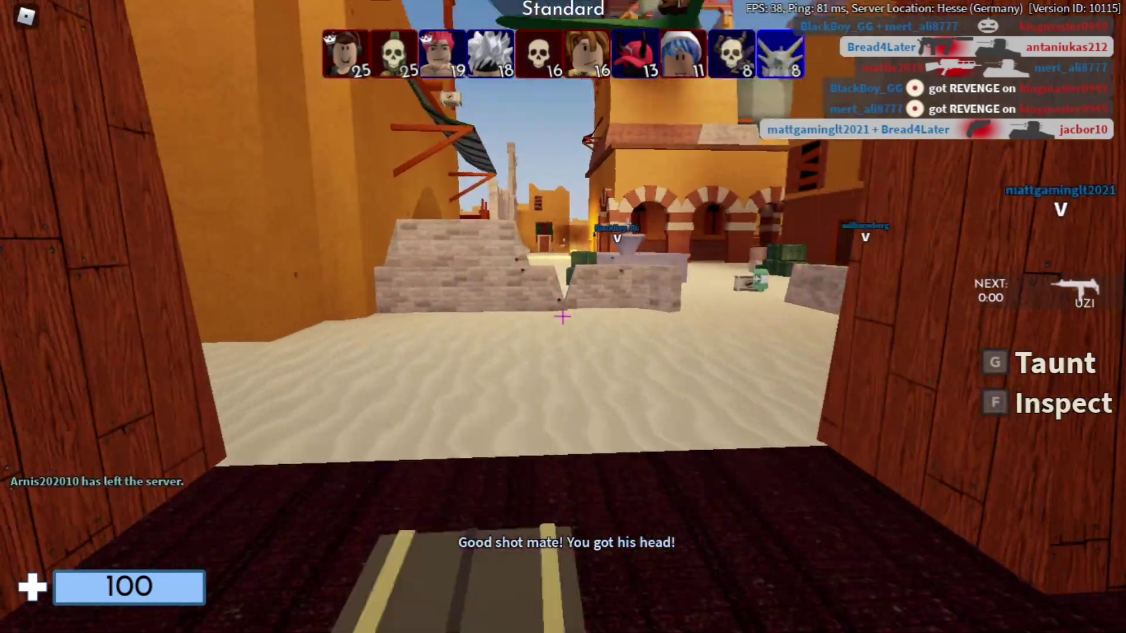
pyautogui.press('w')
pyautogui.click(563, 316)
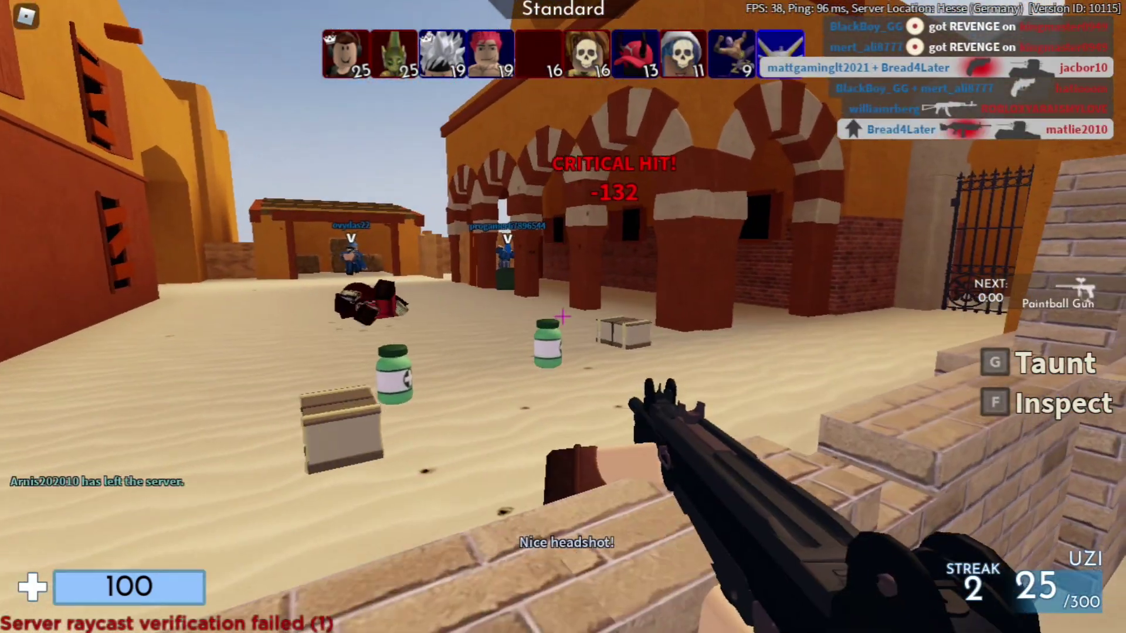